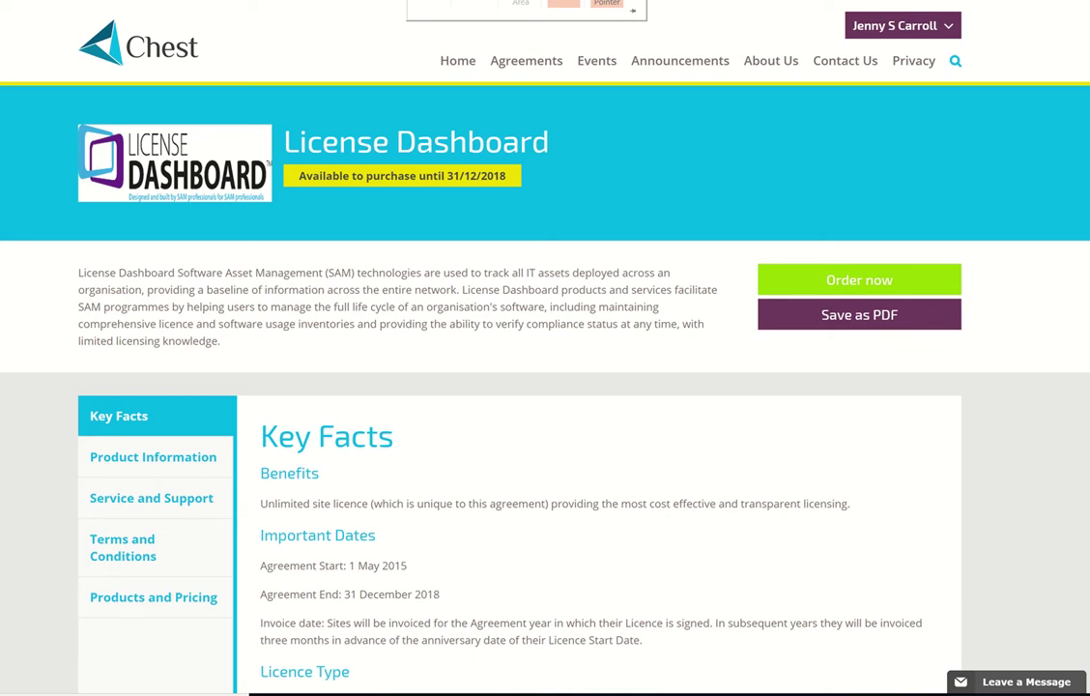
- Show the Products and Pricing section and scroll to the License Manager price table
left_click(141, 599)
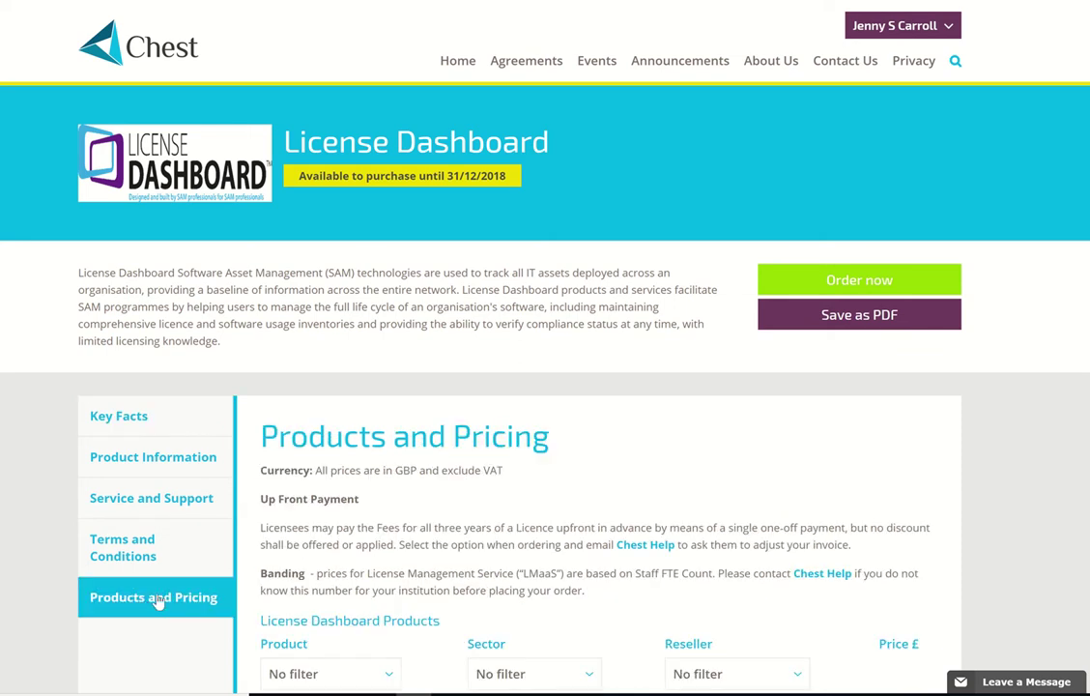
scroll(497, 519, "down", 4)
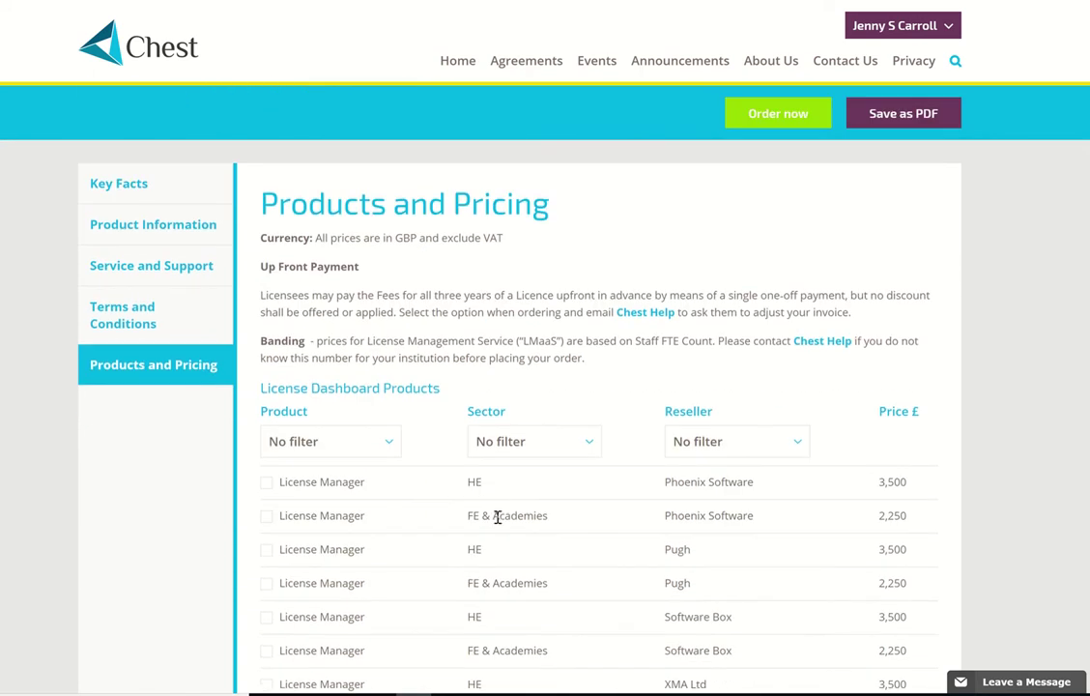
- Filter products to Discovery and tick the HE sector Pugh row priced 1,650
left_click(390, 289)
left_click(334, 365)
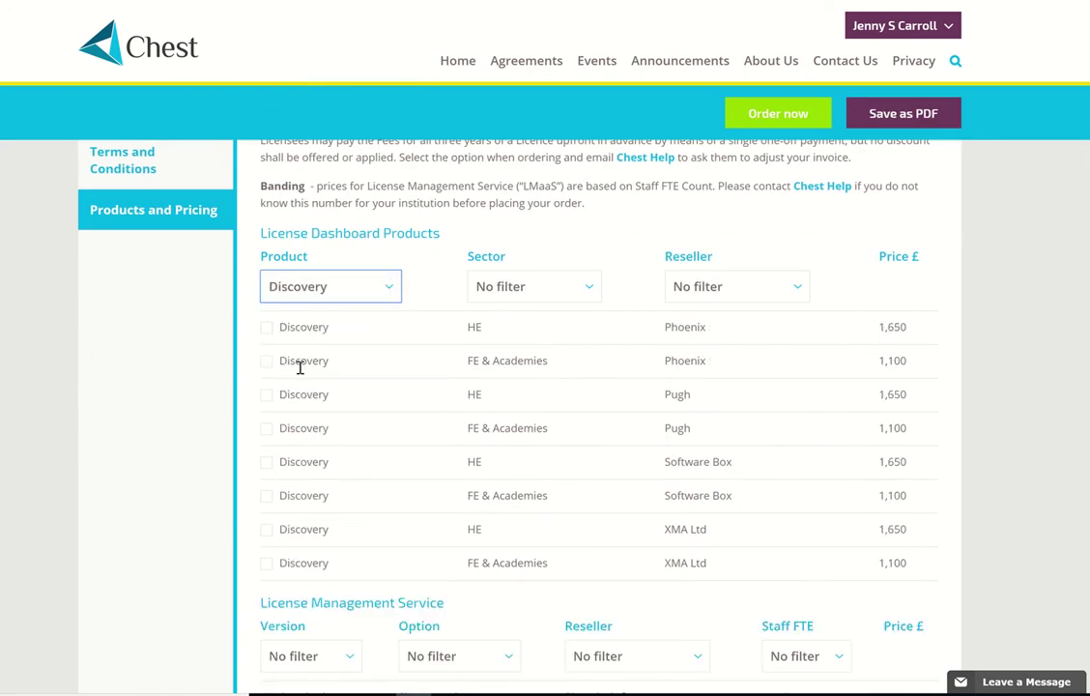
left_click(267, 396)
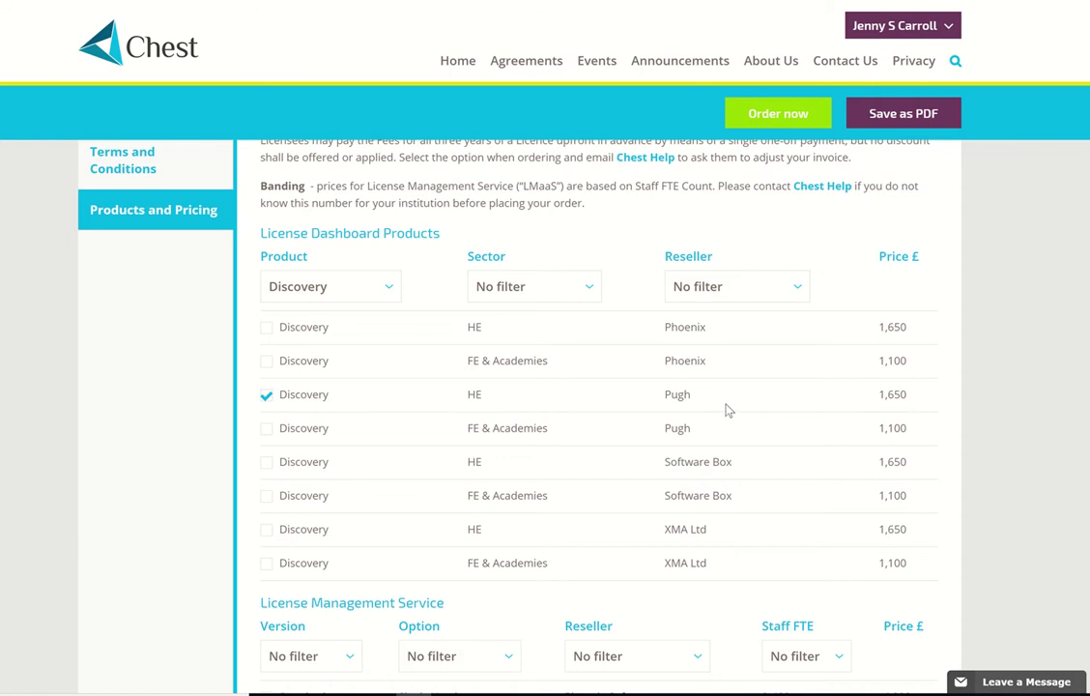
scroll(725, 409, "down", 3)
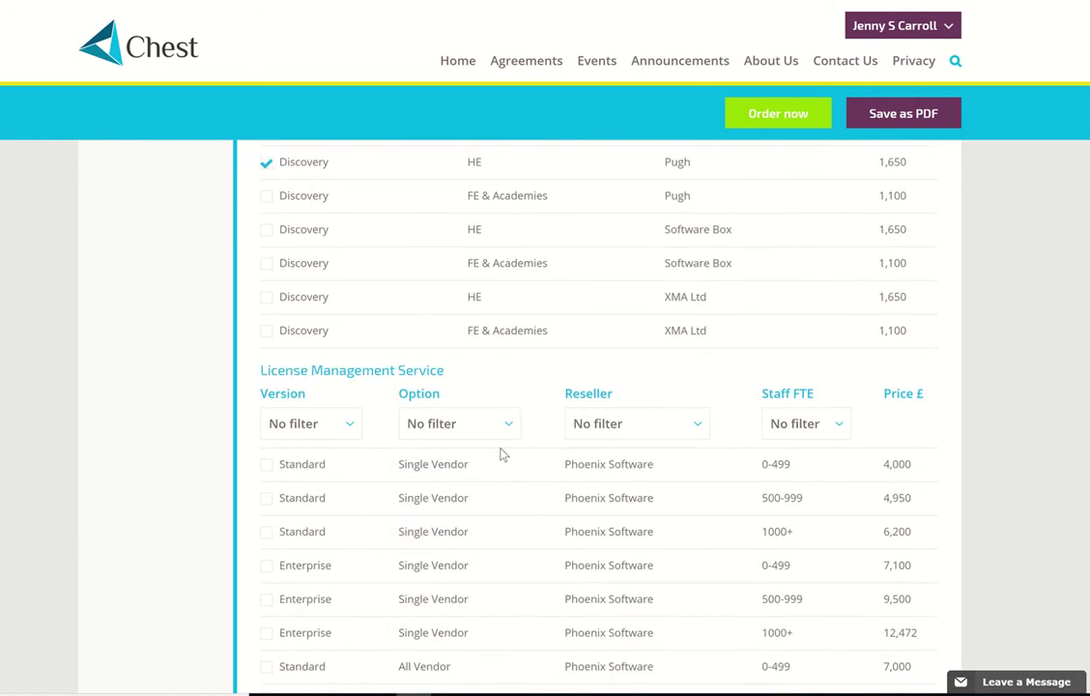
- Filter services to Standard, Single Vendor, 500-999 staff FTE and tick the Pugh row at 4,950
scroll(501, 453, "down", 2)
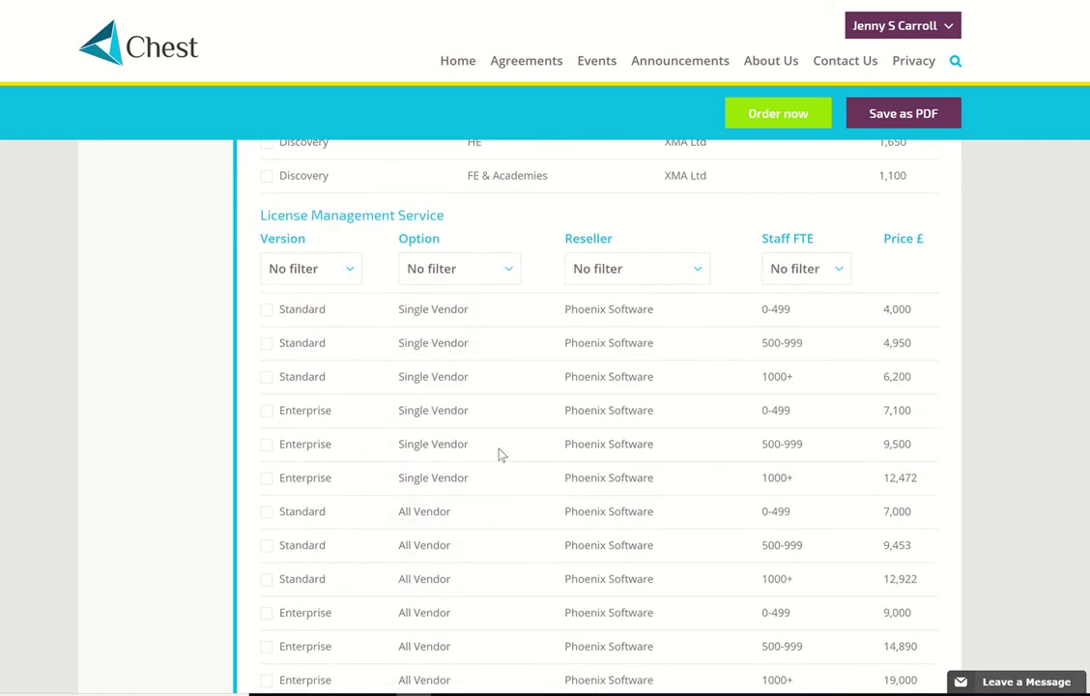
left_click(349, 273)
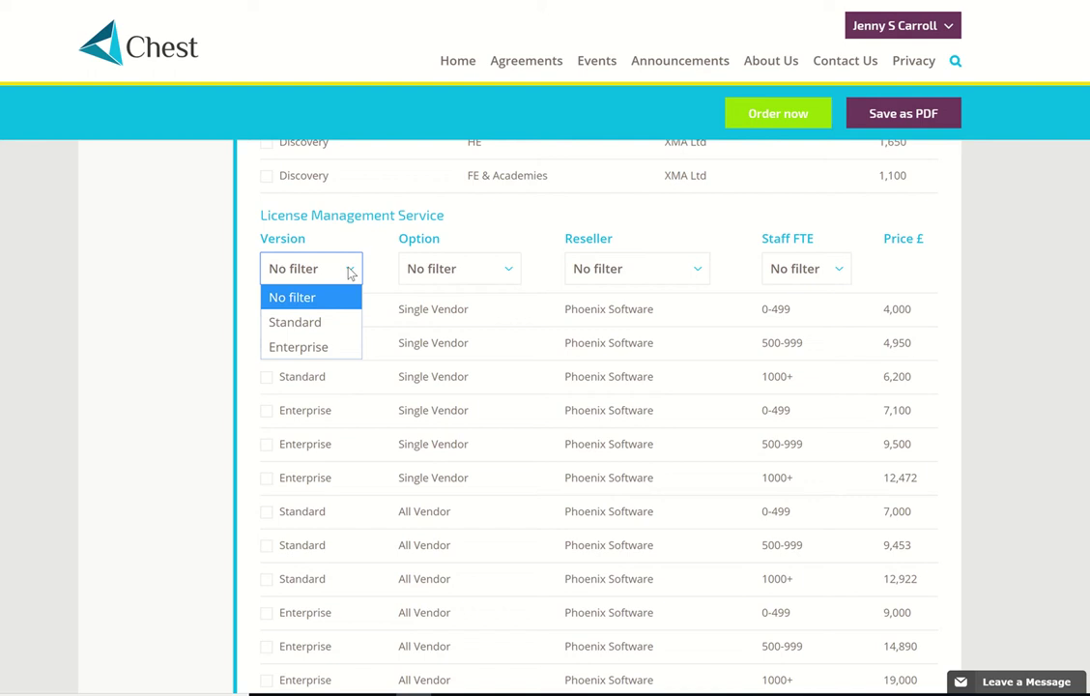
left_click(291, 321)
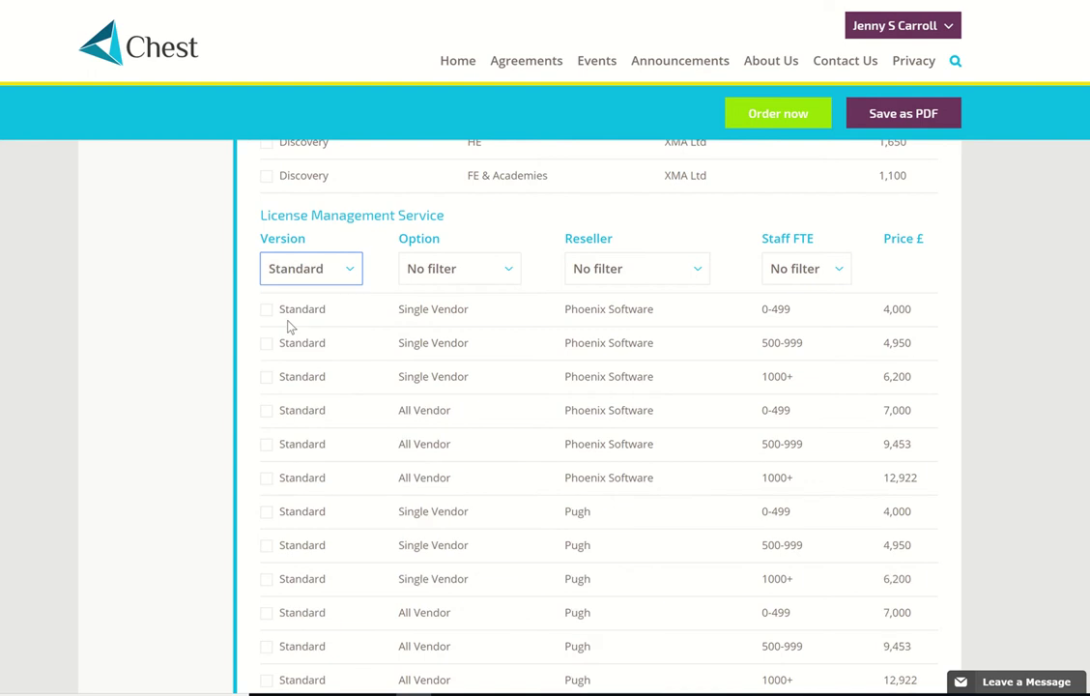
left_click(508, 274)
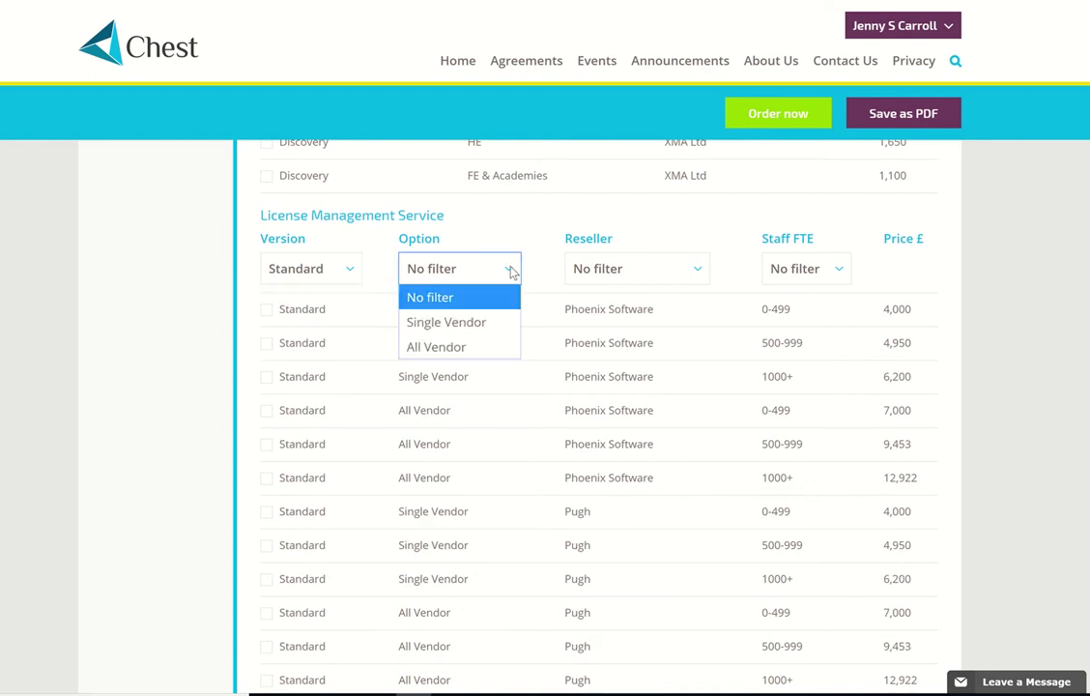
left_click(449, 322)
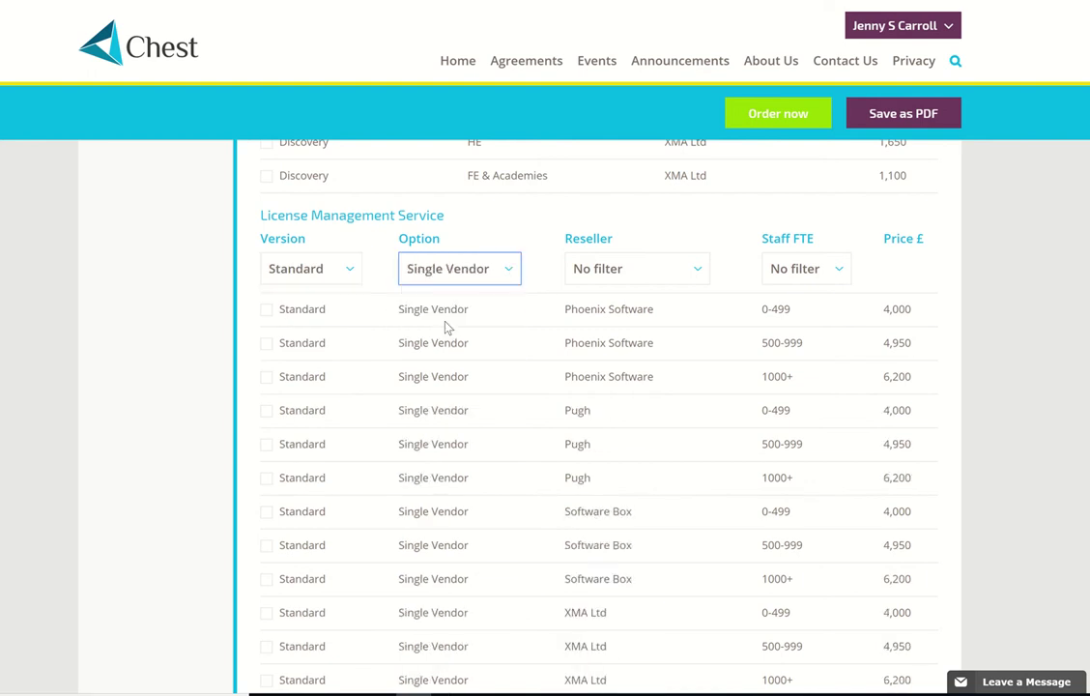
left_click(839, 271)
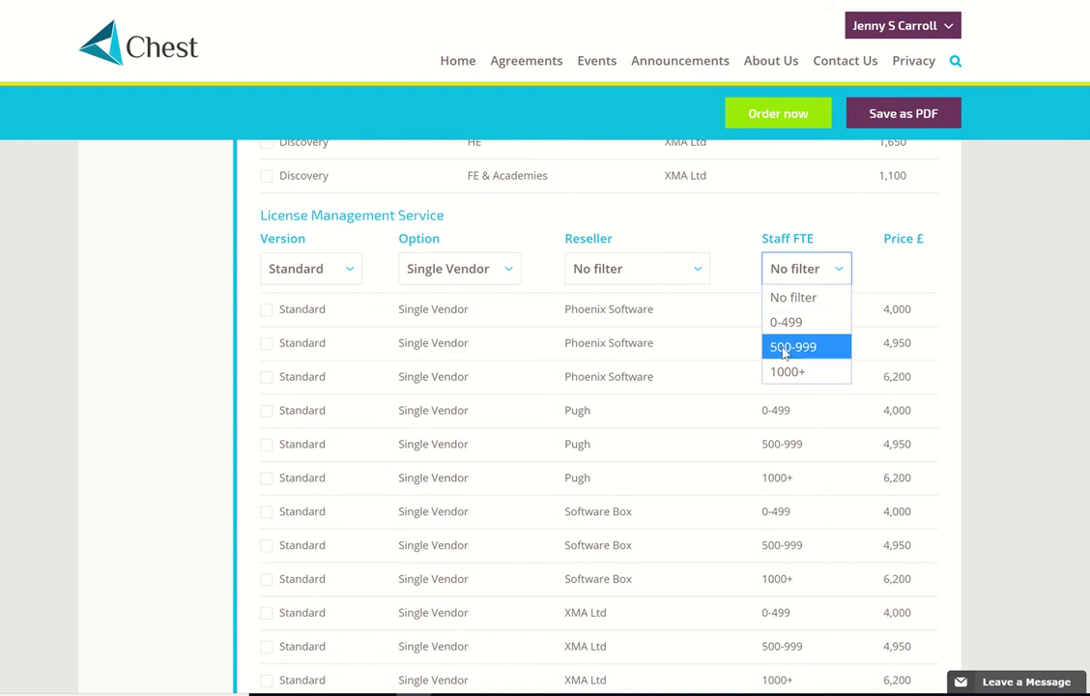
left_click(785, 350)
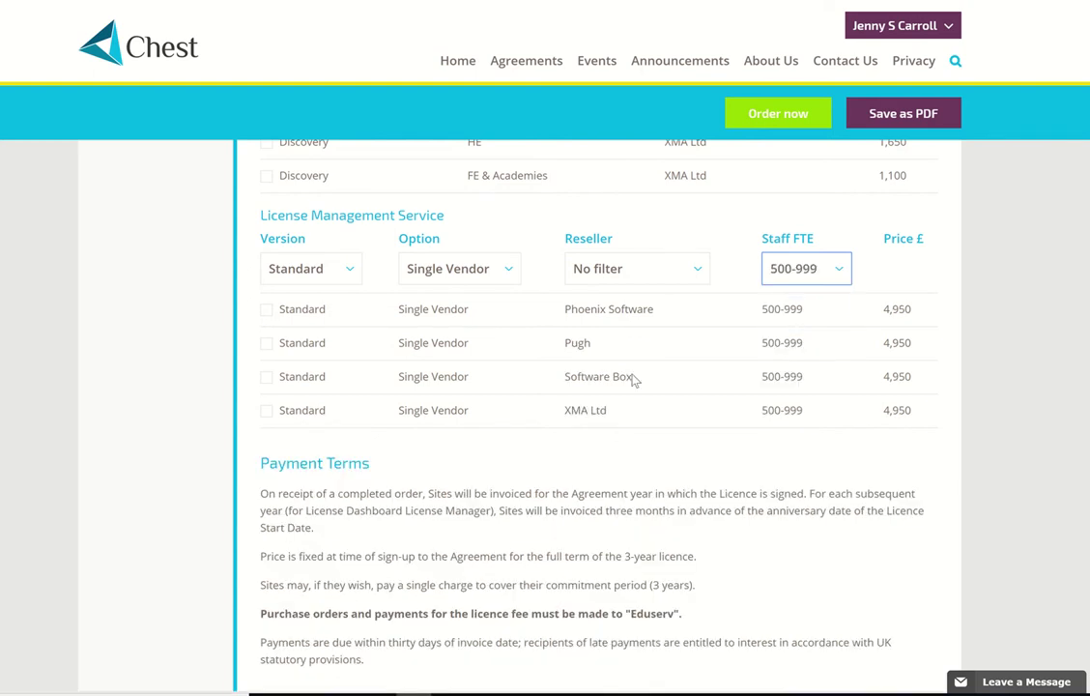
left_click(267, 345)
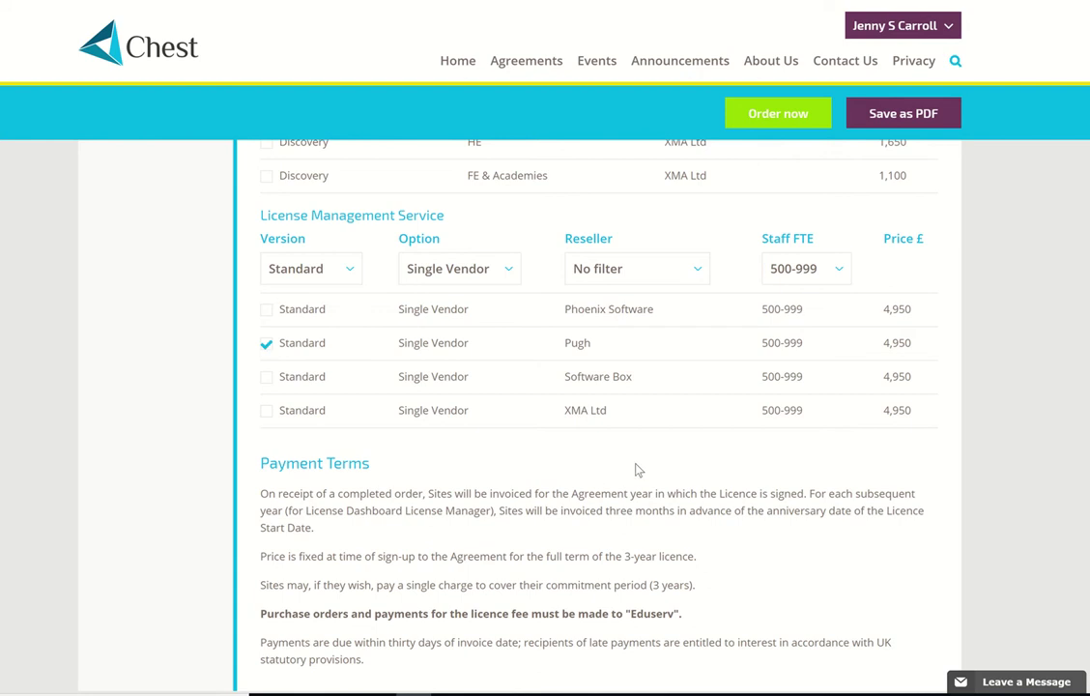
scroll(638, 470, "down", 2)
scroll(633, 467, "up", 3)
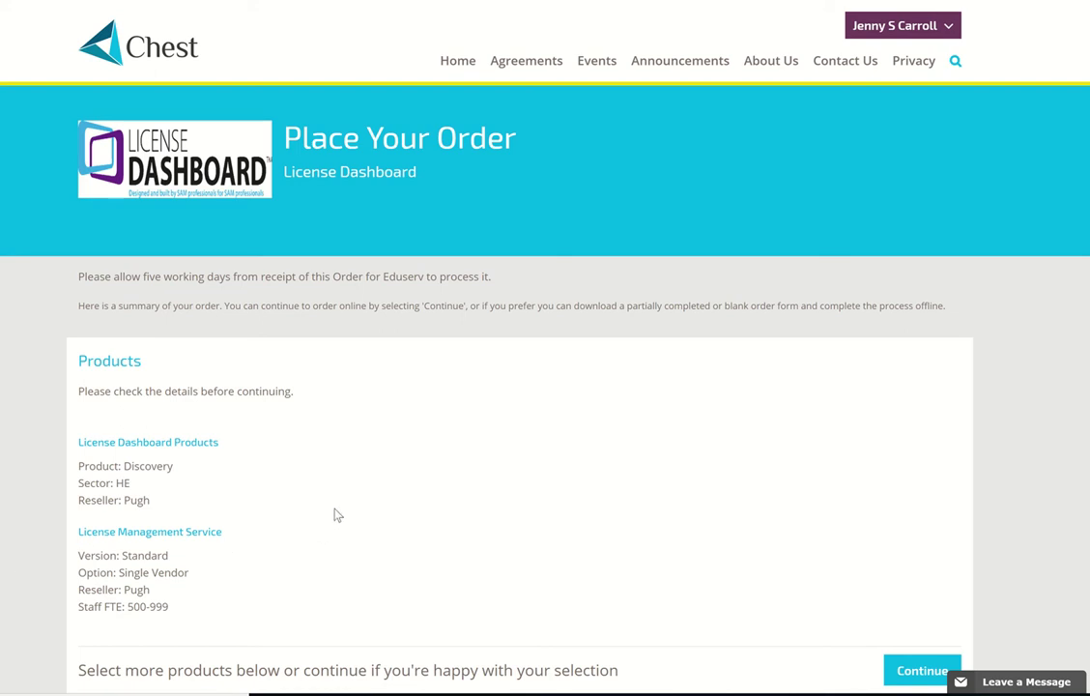
- Scroll through the order summary showing both Pugh items above the full product list
scroll(334, 510, "down", 3)
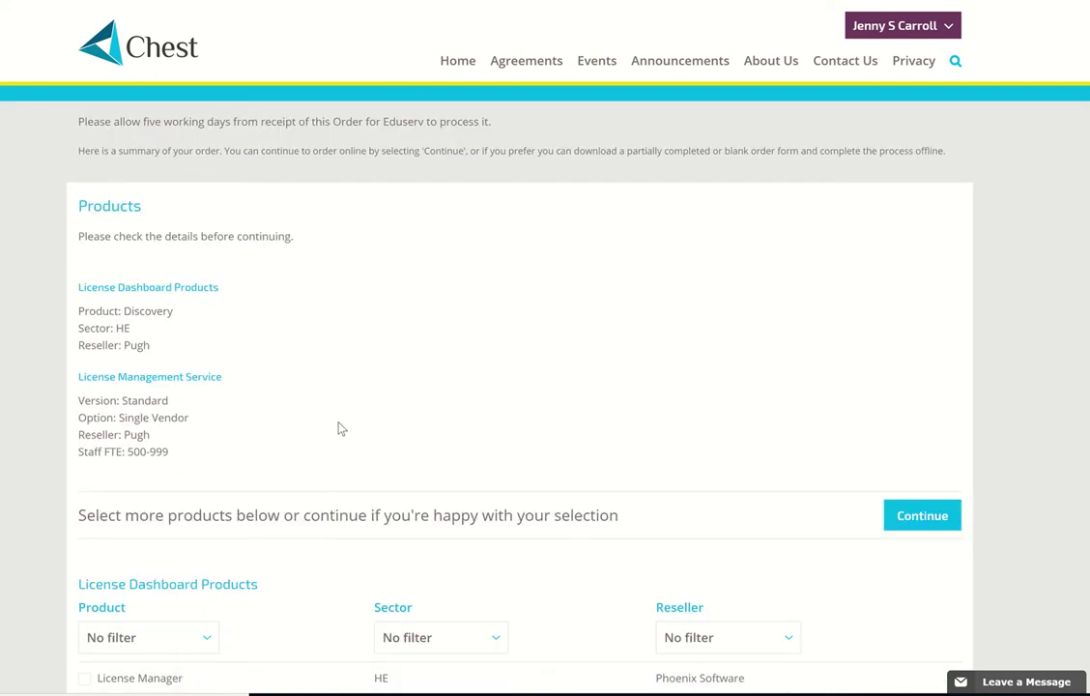
scroll(338, 428, "down", 3)
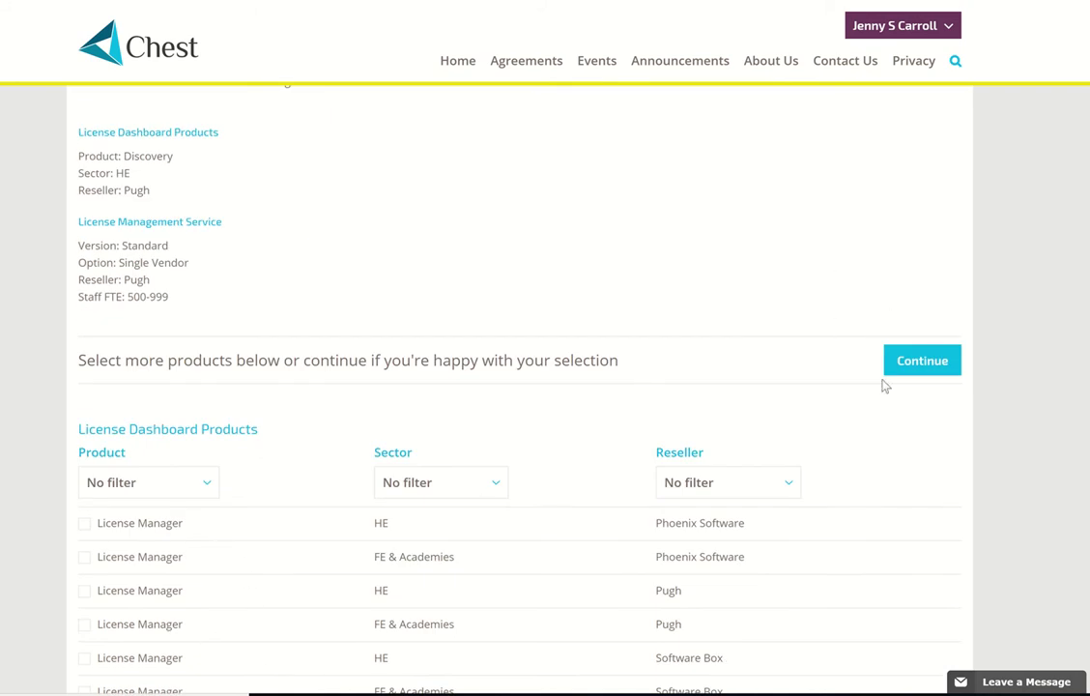
- Set the order start date to 1 August 2018 and continue to the contacts step
left_click(918, 363)
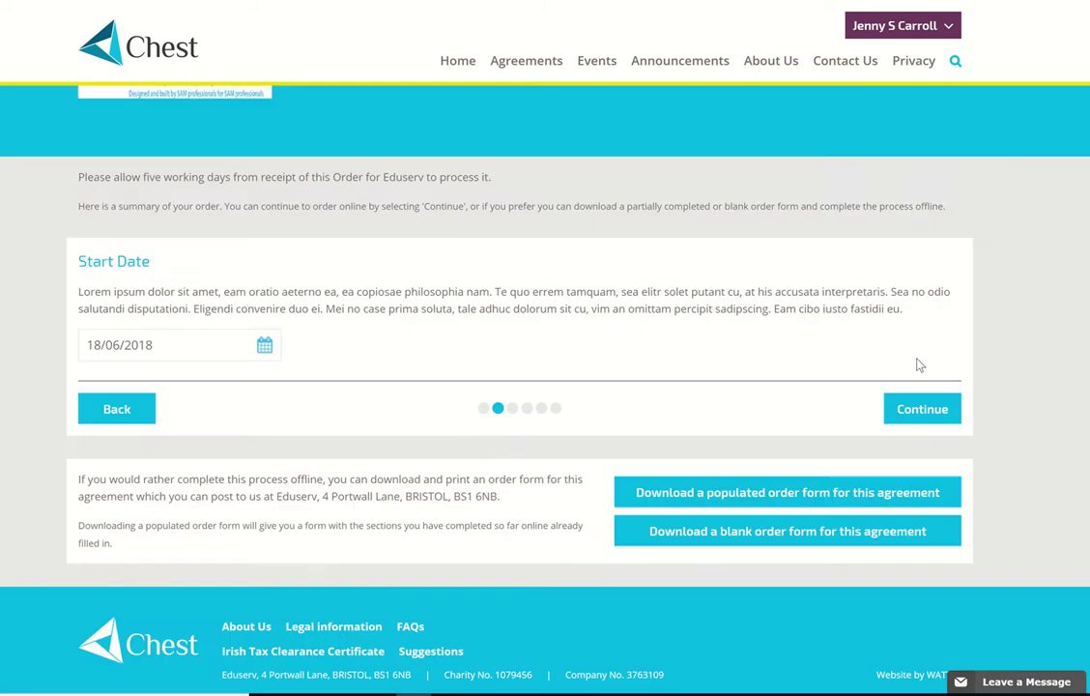
left_click(264, 345)
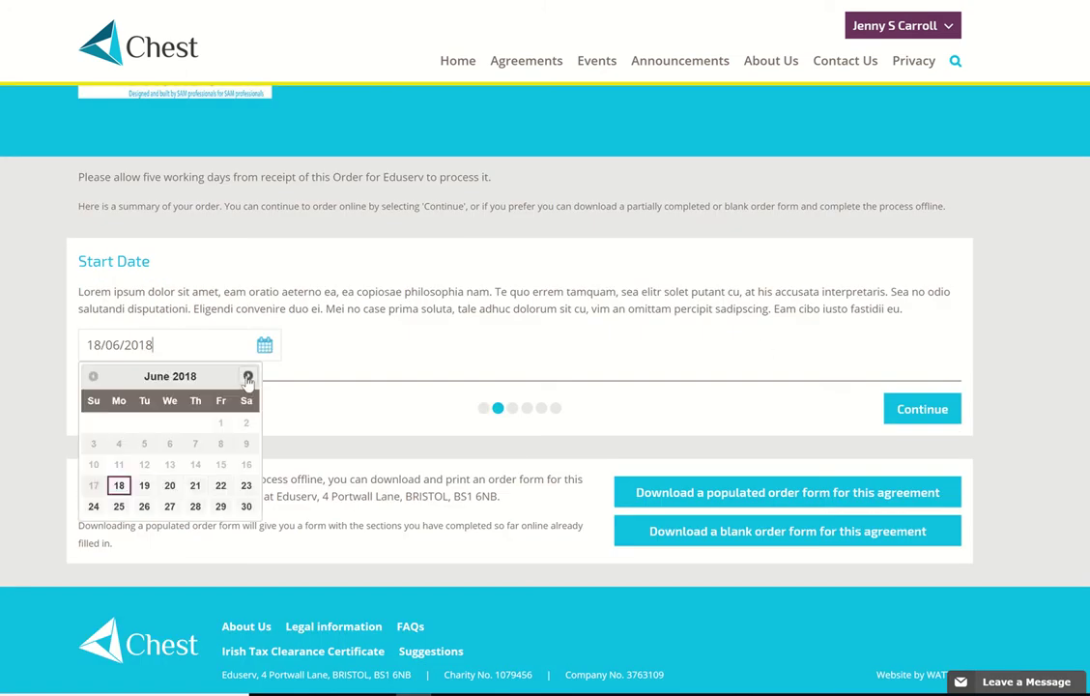
left_click(248, 376)
left_click(248, 376)
left_click(168, 423)
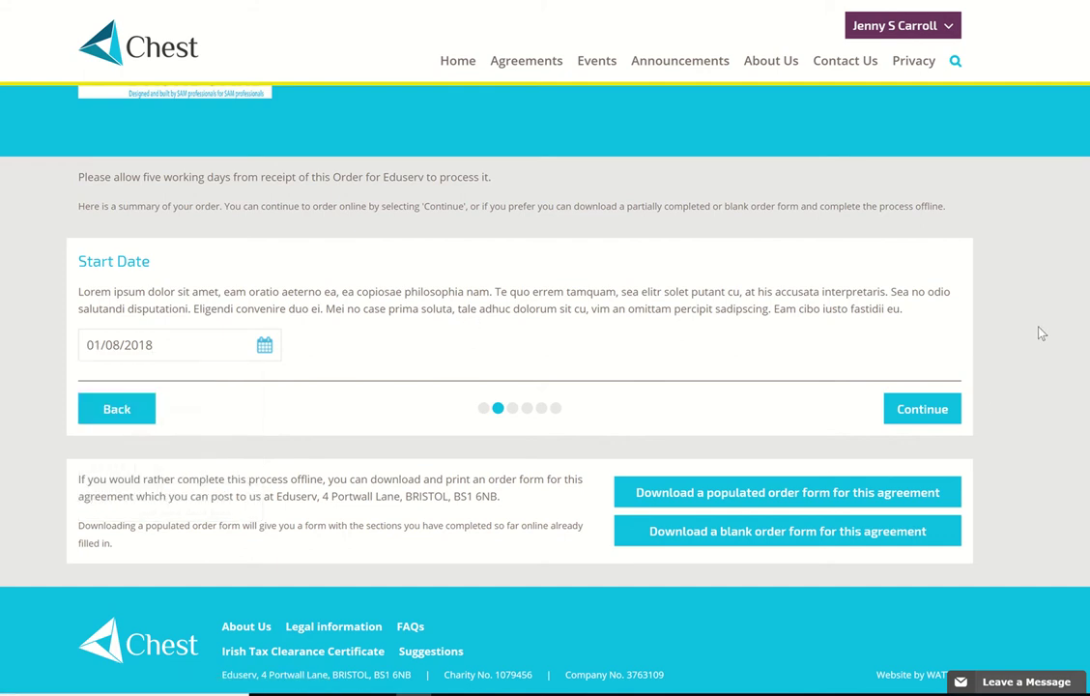
left_click(923, 410)
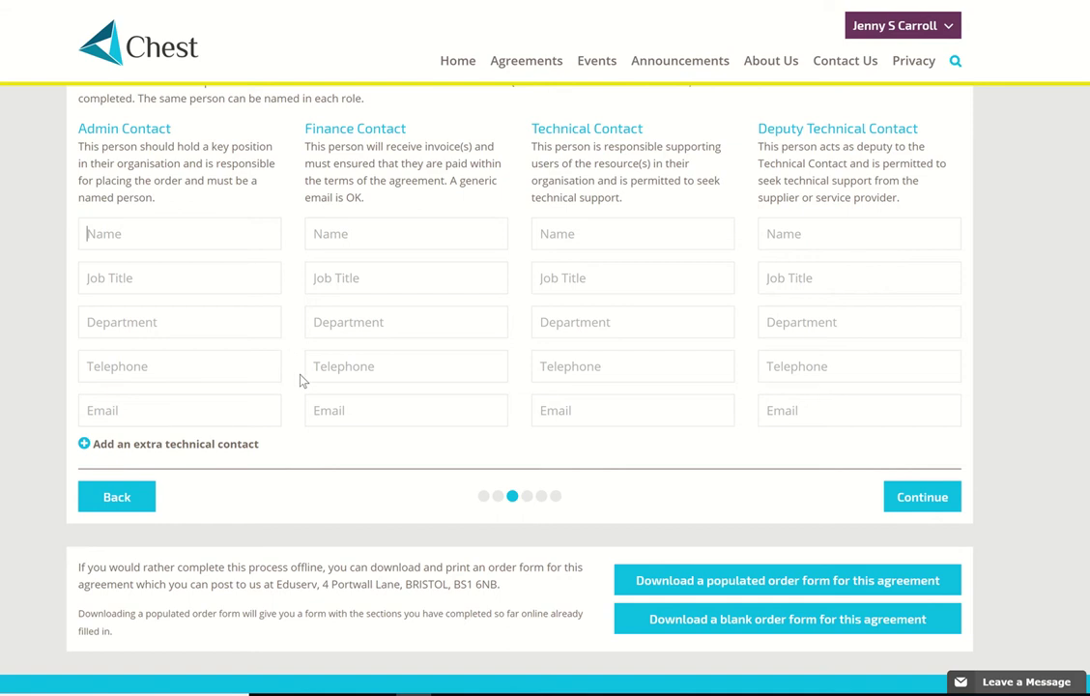
- Enter each contact's full name, telephone and e-mail, then continue to billing
key("Tab")
key("Tab")
key("Tab")
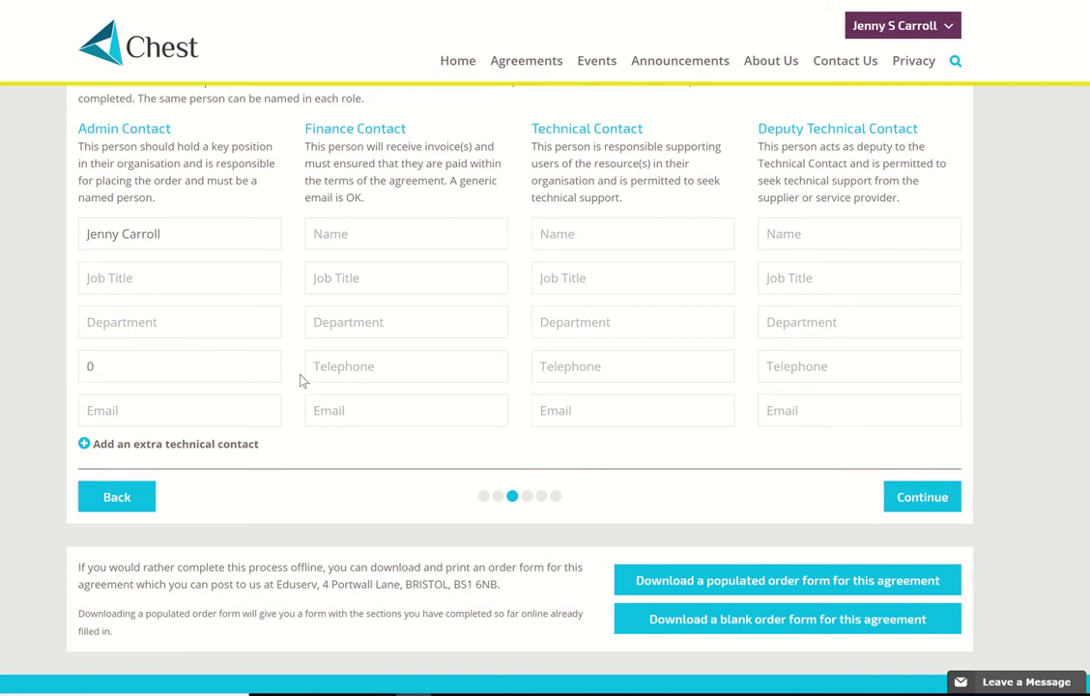
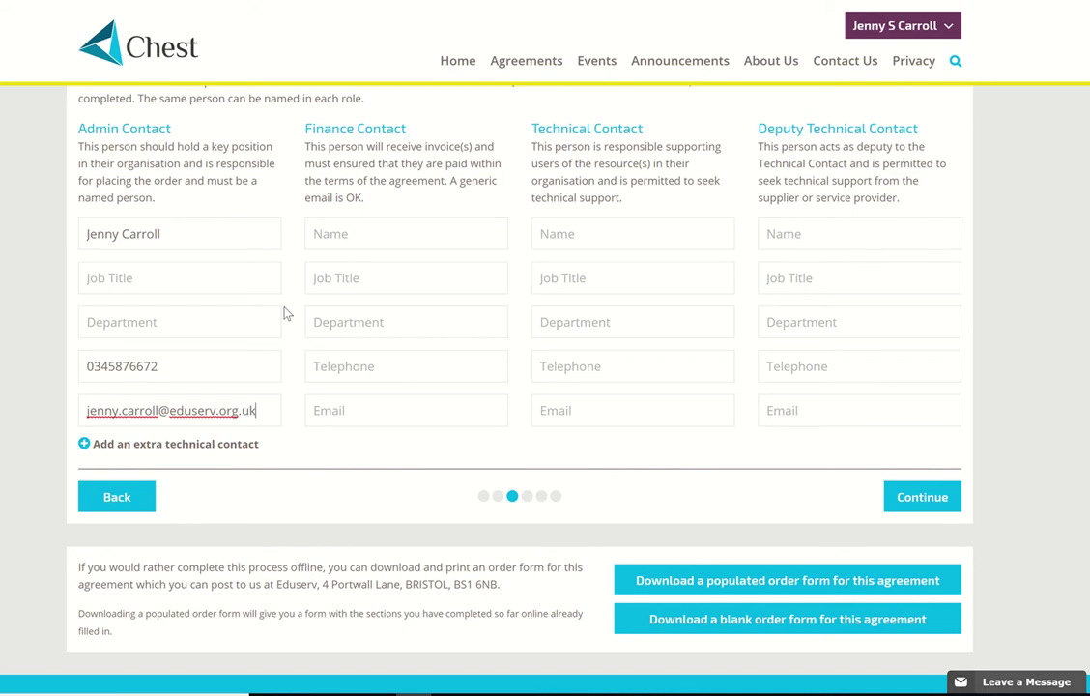
mouse_move(416, 3)
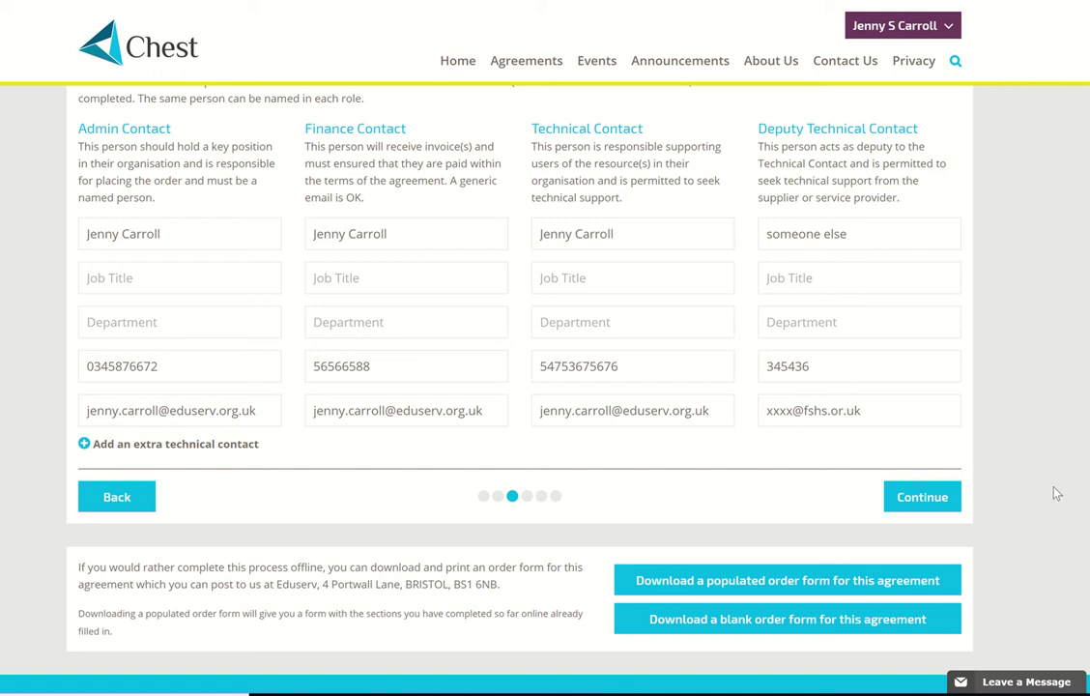
left_click(915, 497)
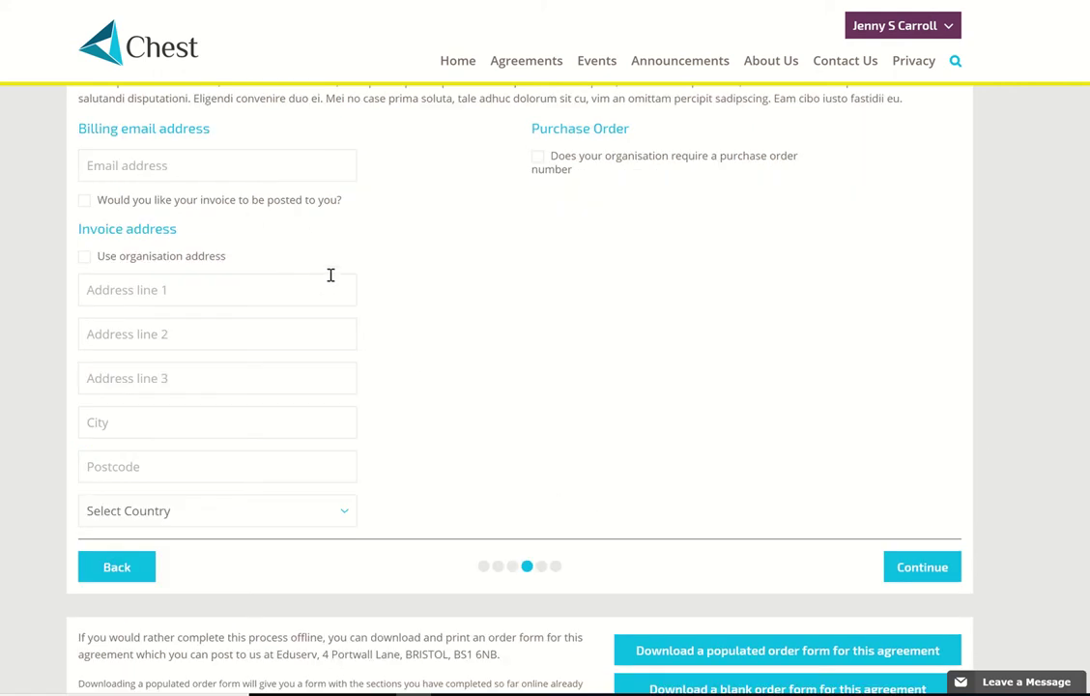
- Enter the billing e-mail address and use the organisation address for invoices
scroll(330, 275, "up", 2)
left_click(108, 320)
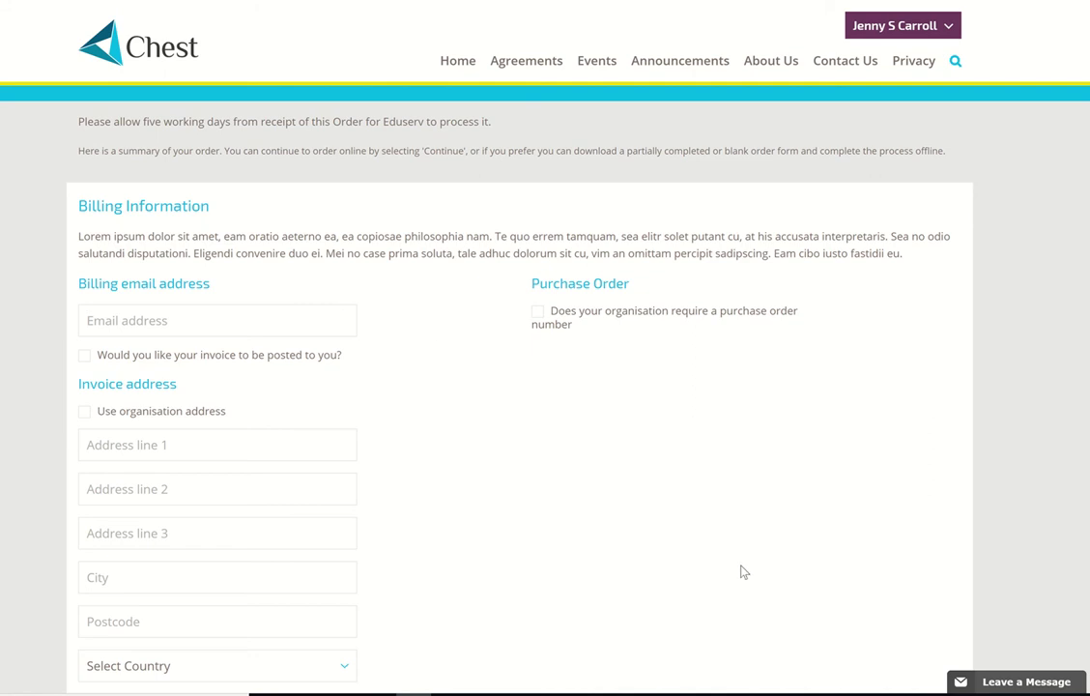
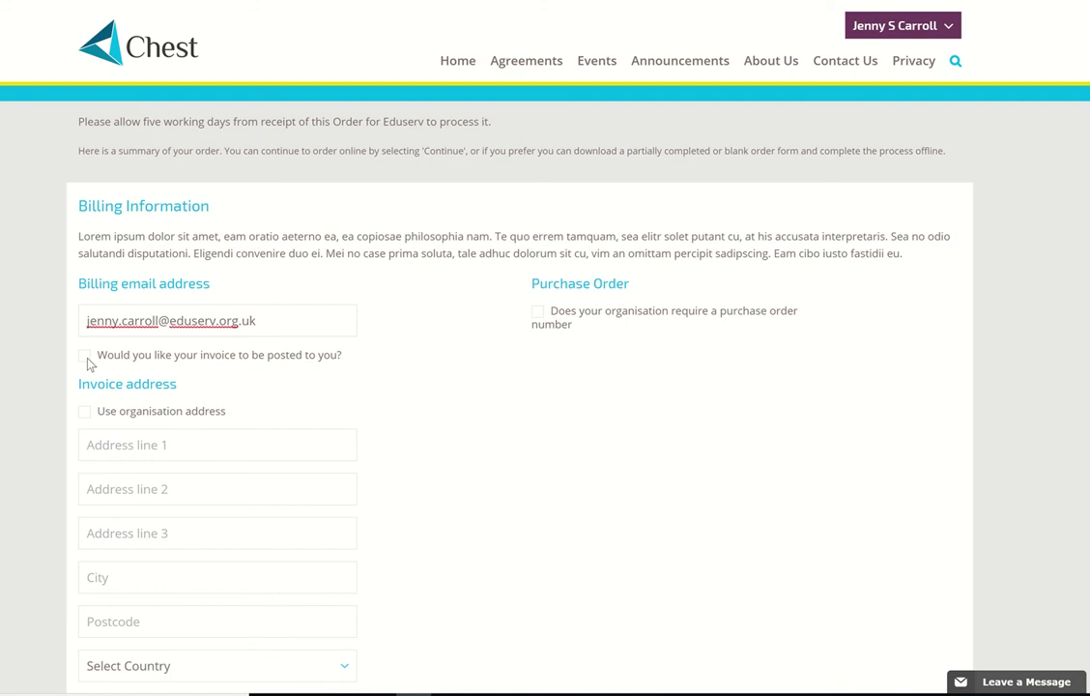
left_click(85, 413)
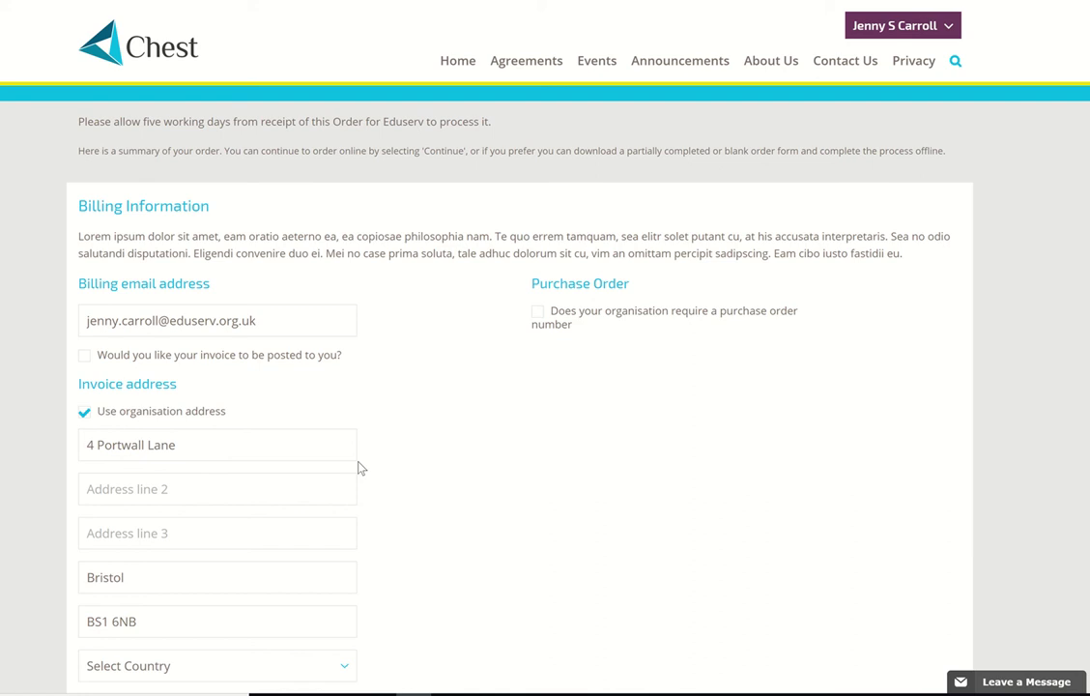
- Require a purchase order number, enter 'tba', and continue to the terms step
scroll(357, 468, "down", 1)
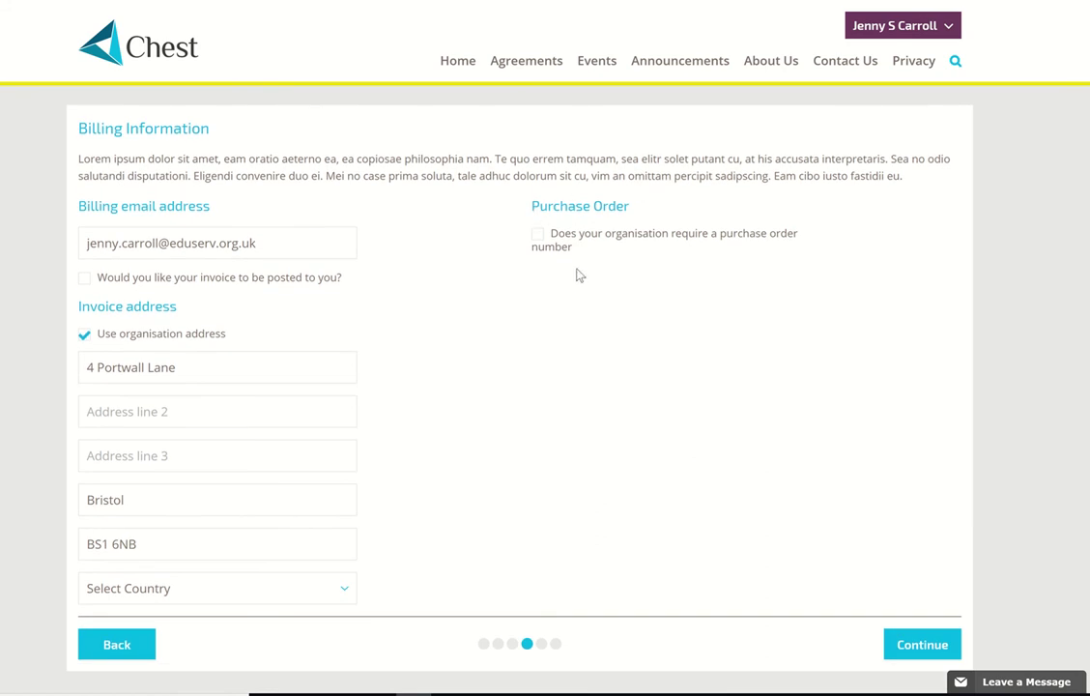
left_click(539, 236)
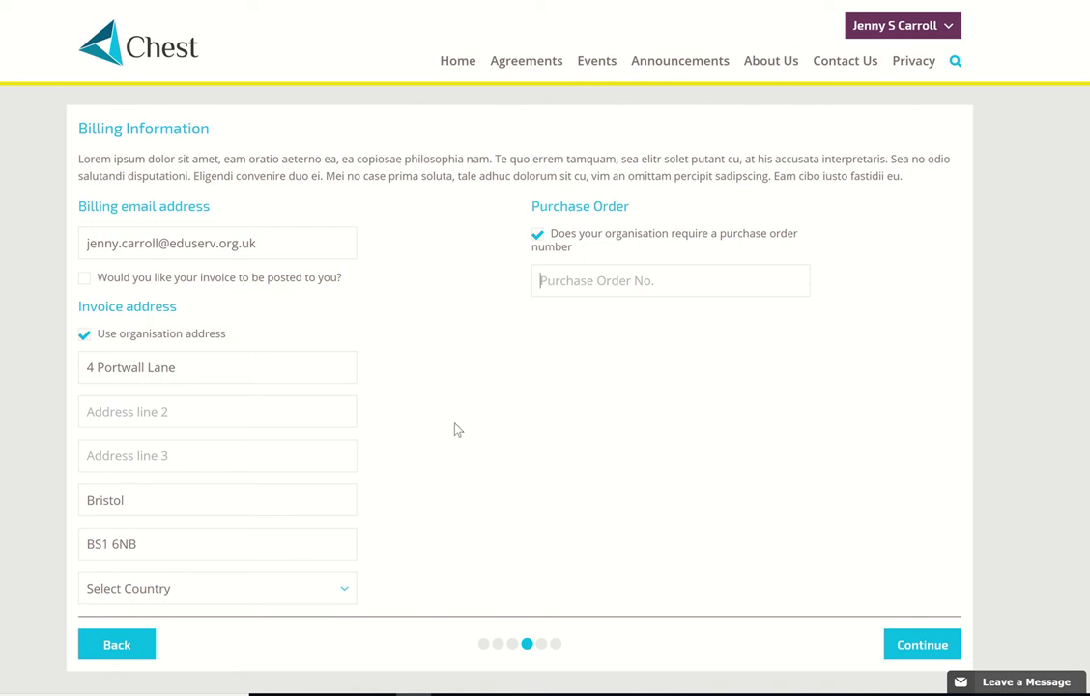
type("tba")
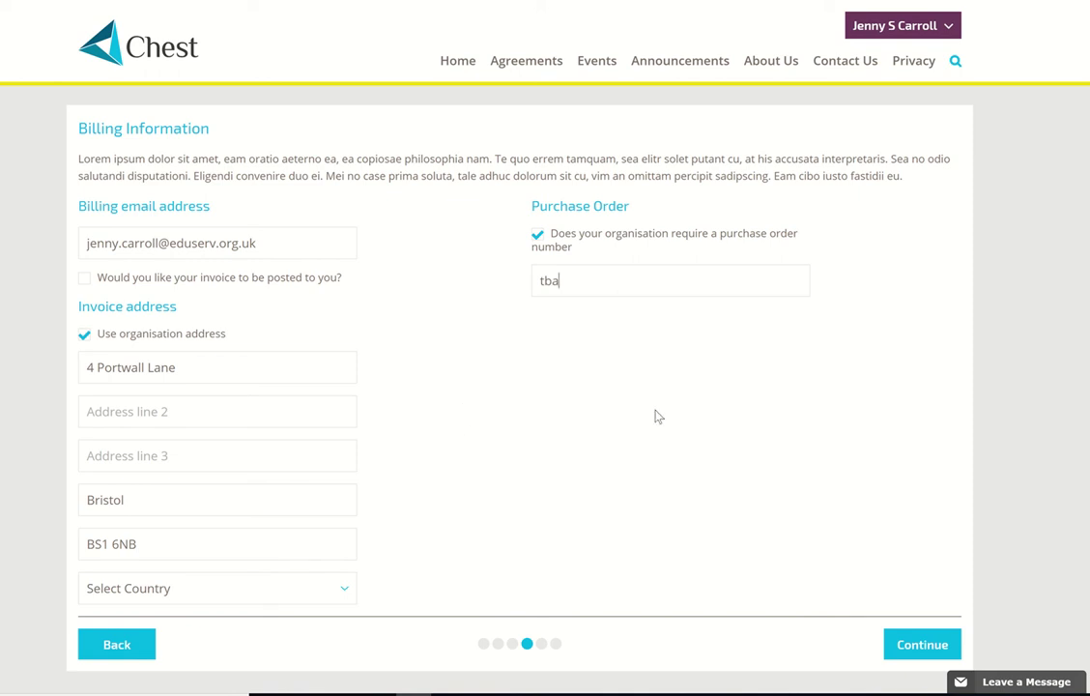
left_click(916, 653)
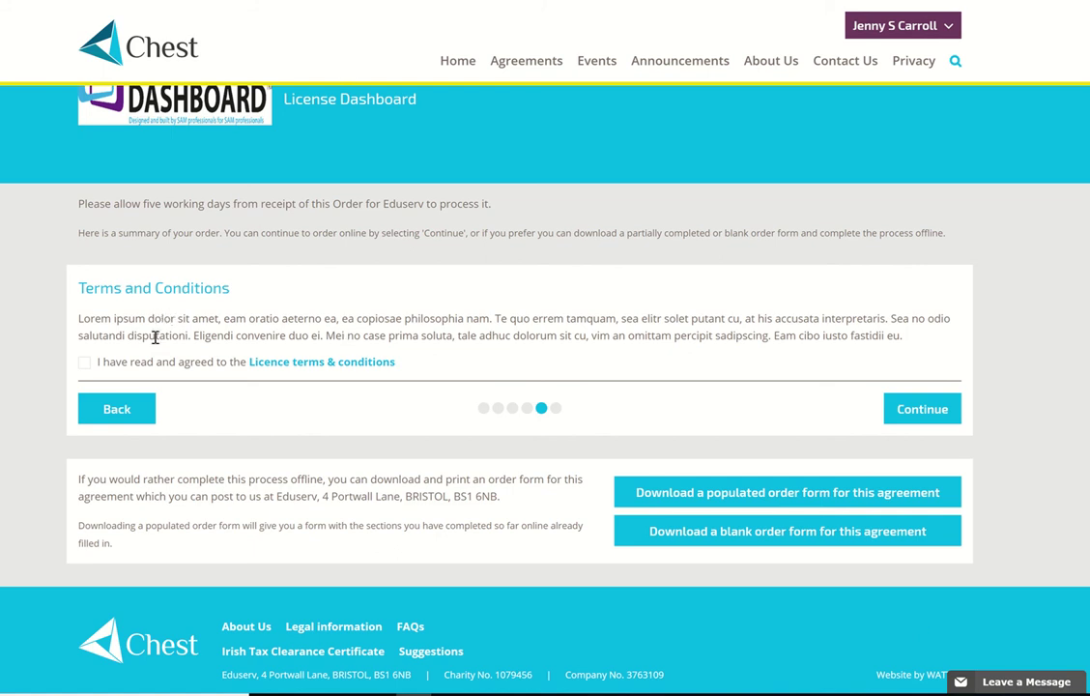
- Agree to the Licence terms & conditions and continue to Confirm Order
left_click(84, 362)
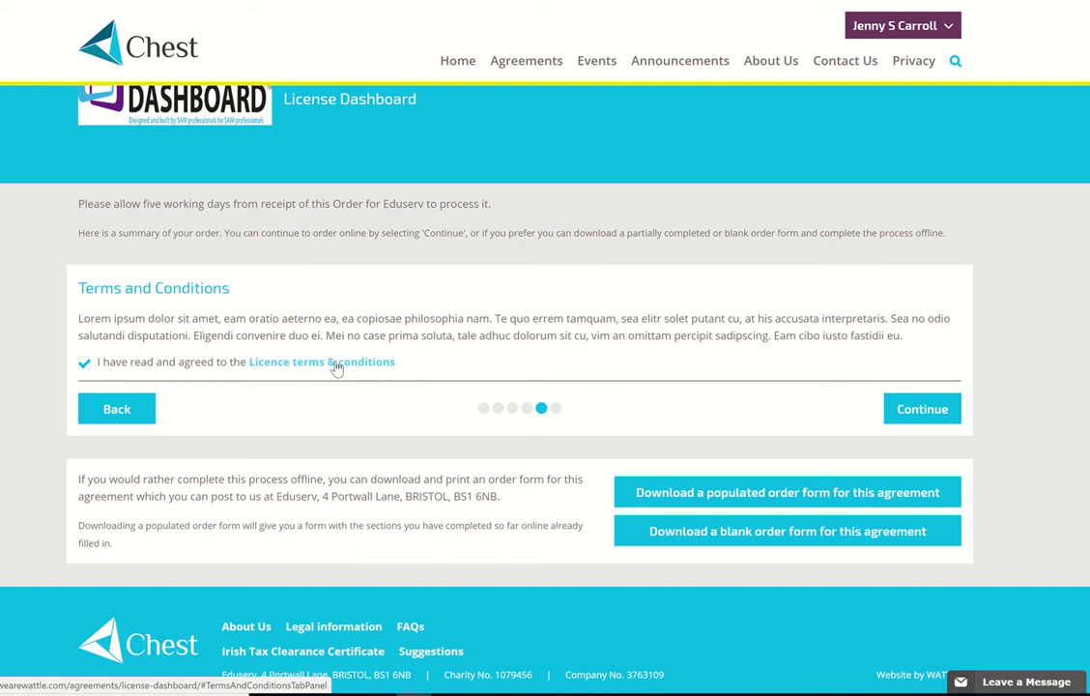
left_click(918, 409)
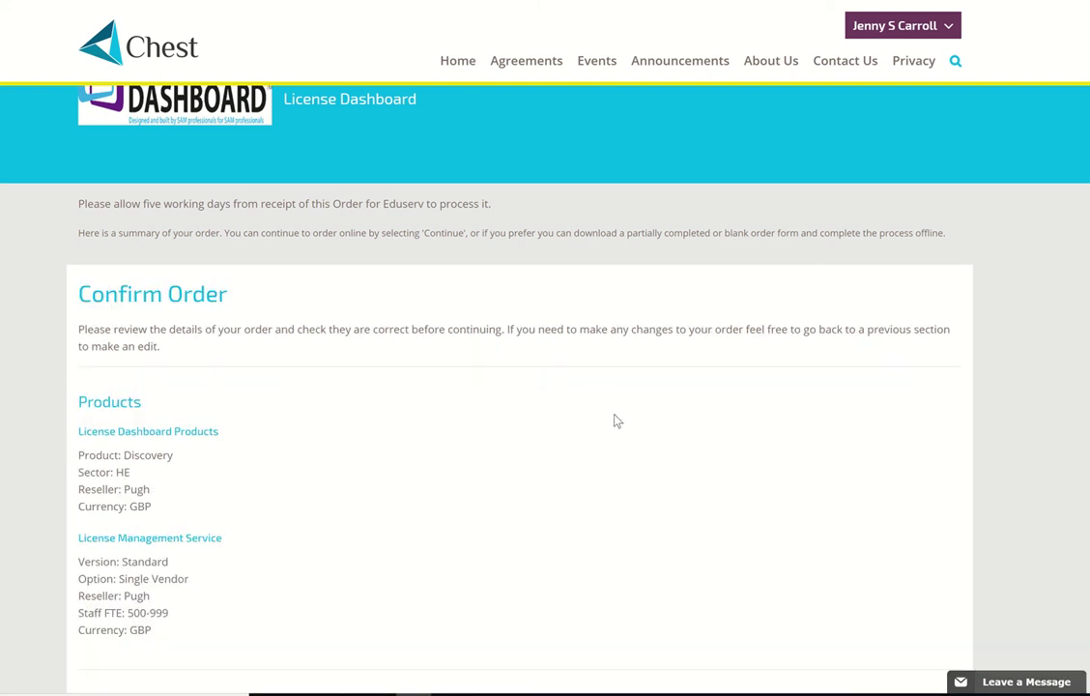
- Check products, start date 01/08/2018, contacts and billing with PO tba, then submit the order
scroll(598, 419, "down", 2)
scroll(599, 418, "down", 1)
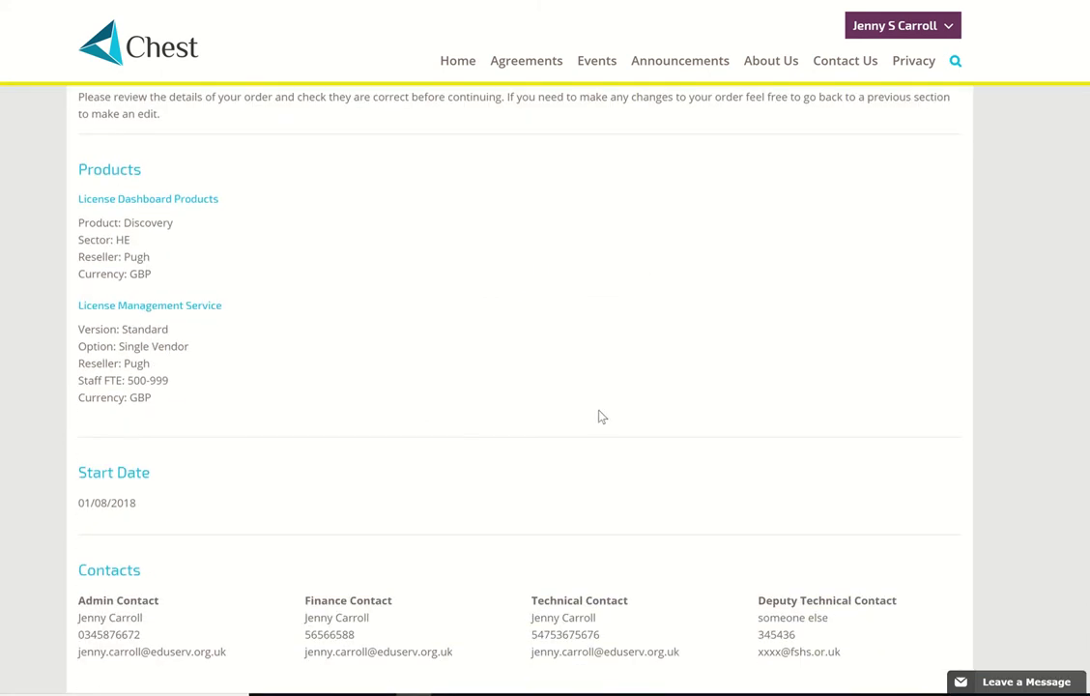
scroll(599, 413, "down", 1)
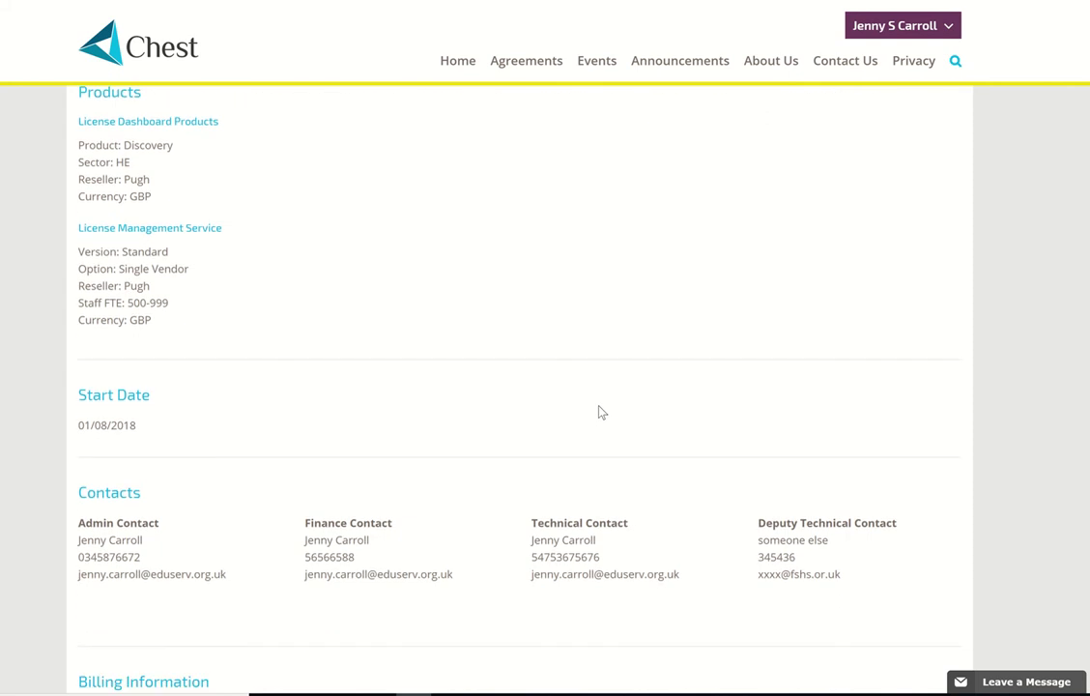
scroll(601, 386, "down", 1)
scroll(601, 387, "down", 4)
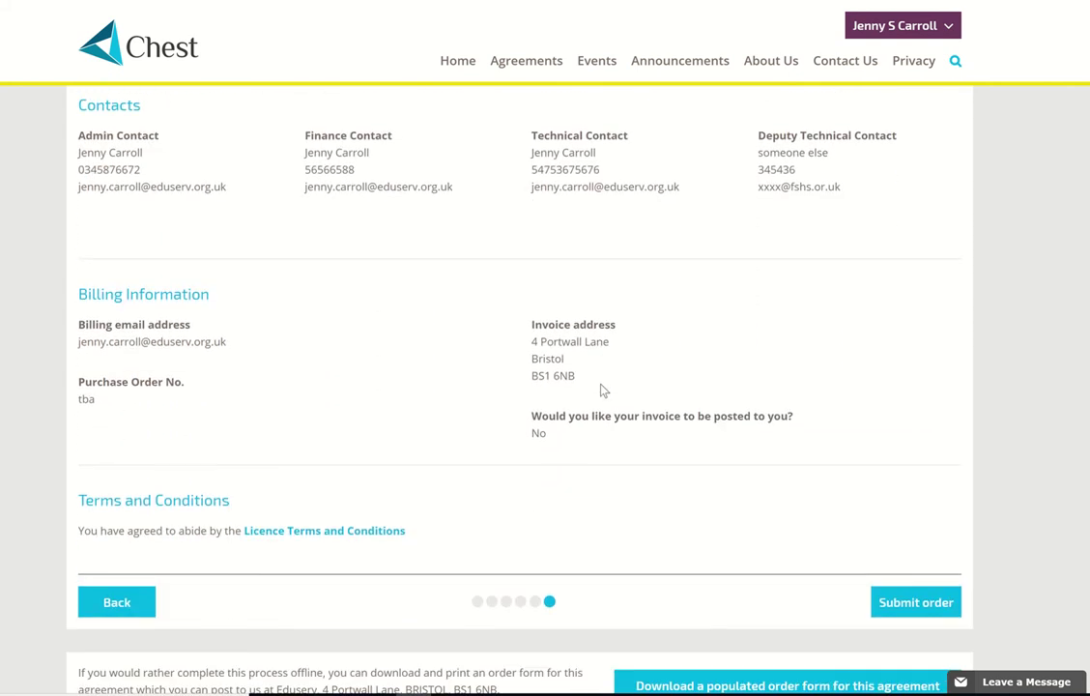
scroll(601, 390, "down", 1)
scroll(601, 387, "up", 6)
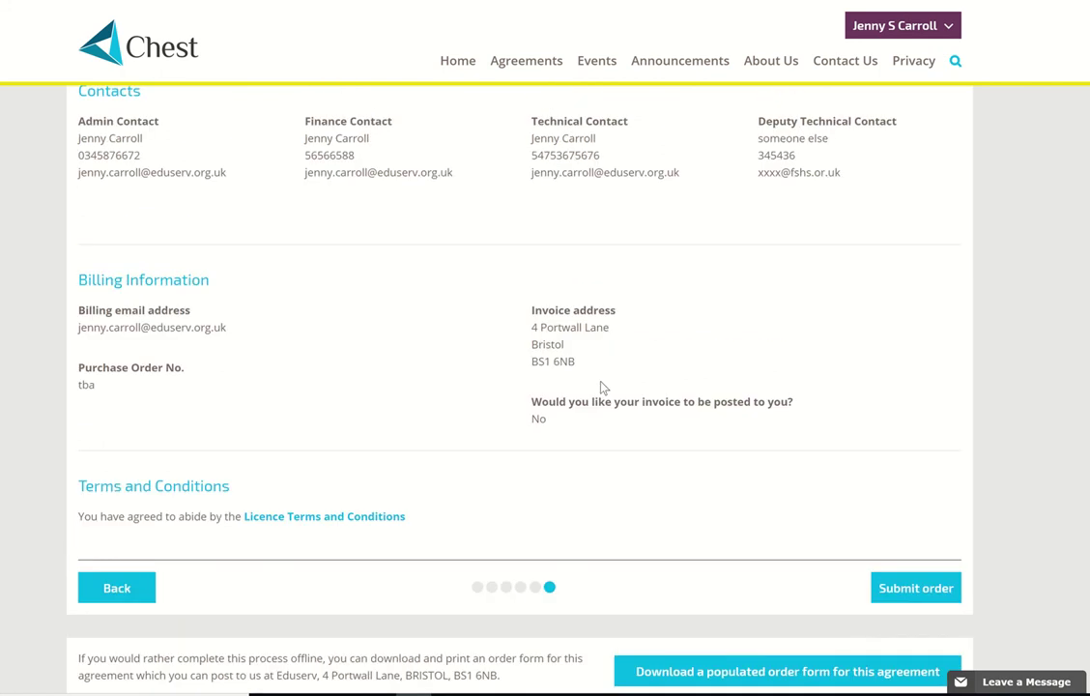
scroll(603, 385, "down", 10)
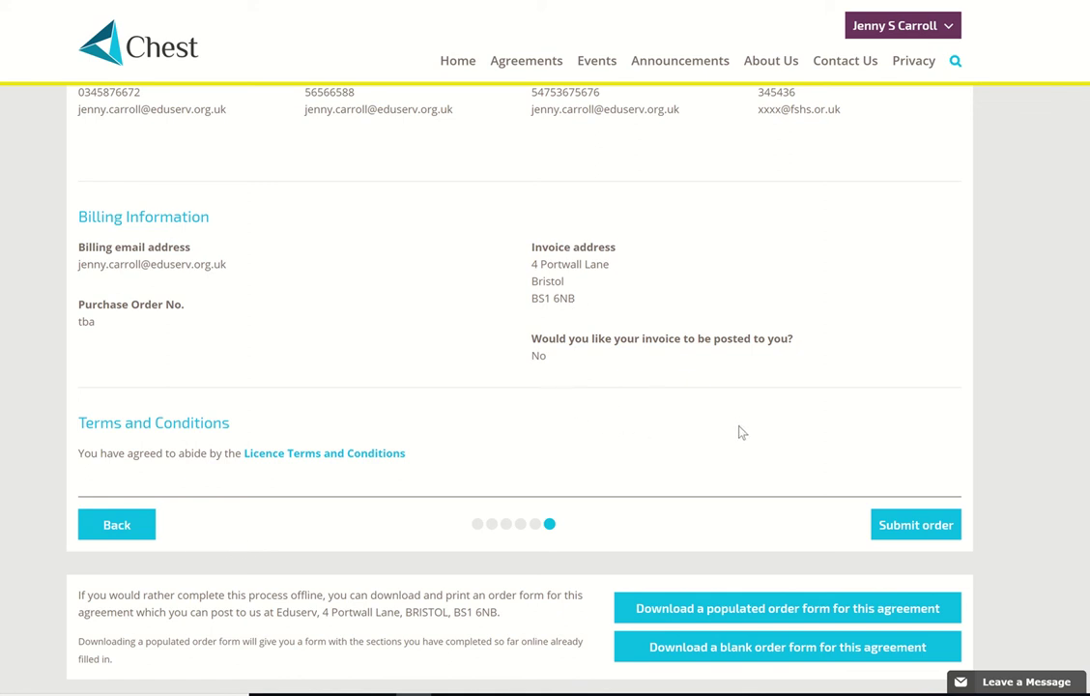
left_click(914, 527)
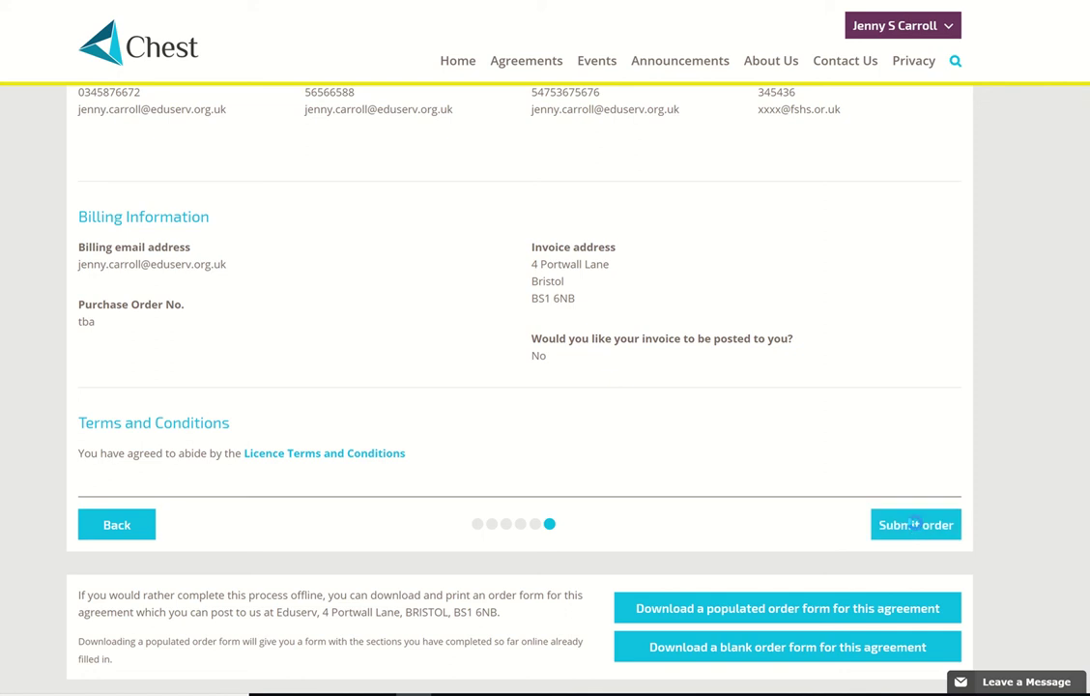